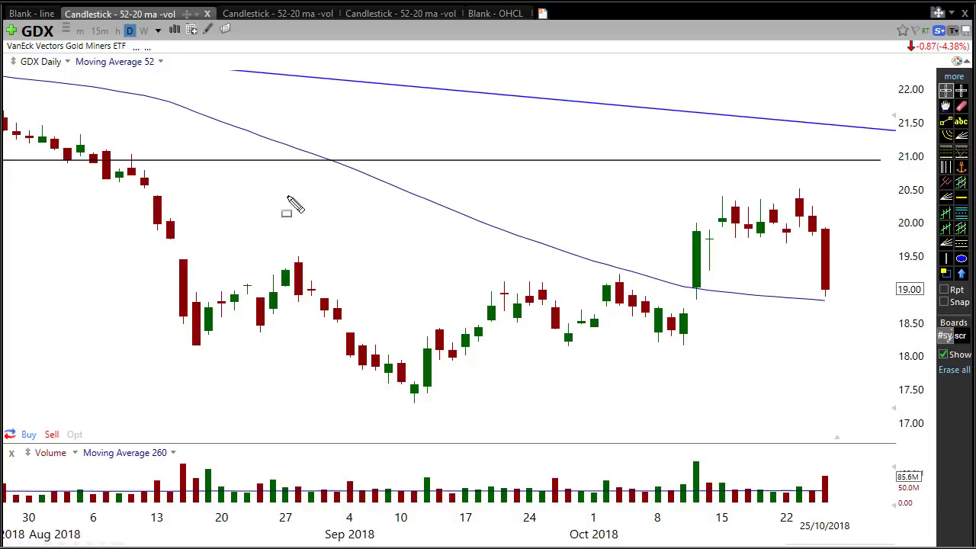
Box the GDX daily swing highs and lows in green, mid-August through late October.
drag(176, 331, 226, 360)
drag(278, 241, 314, 269)
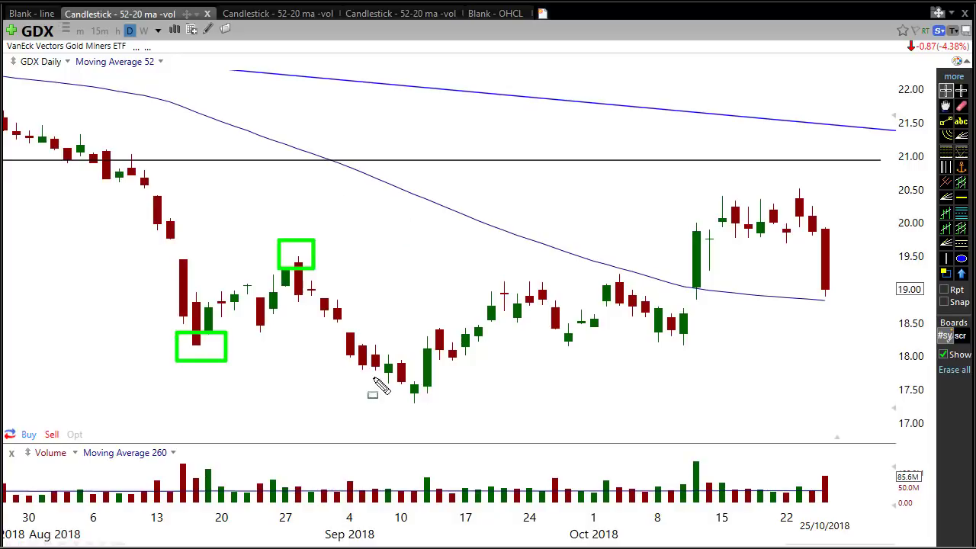
drag(395, 381, 448, 416)
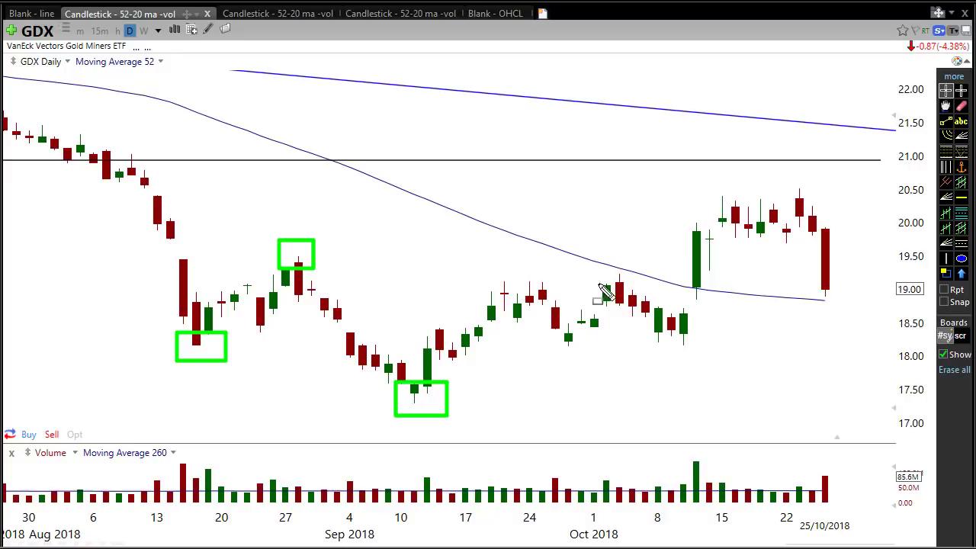
drag(642, 325, 707, 352)
drag(587, 270, 635, 297)
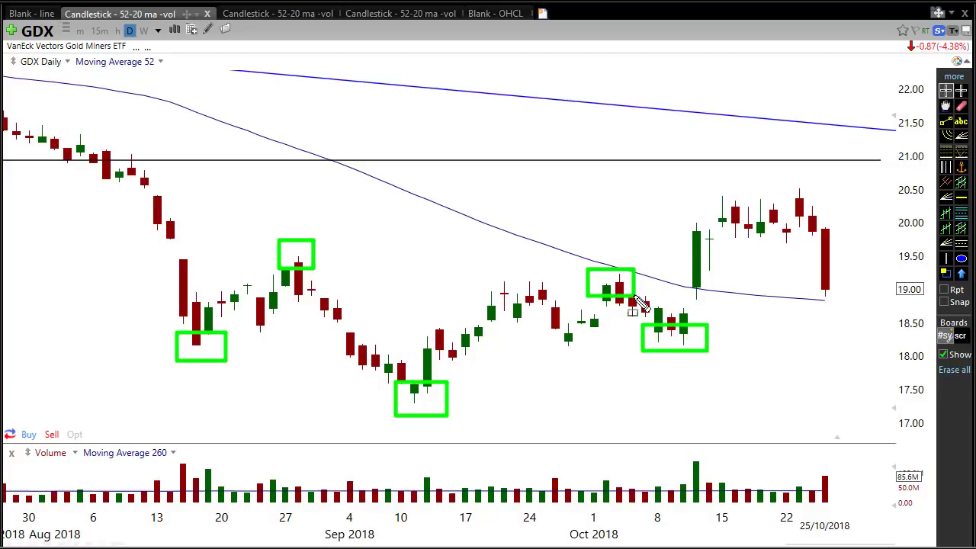
drag(714, 189, 809, 203)
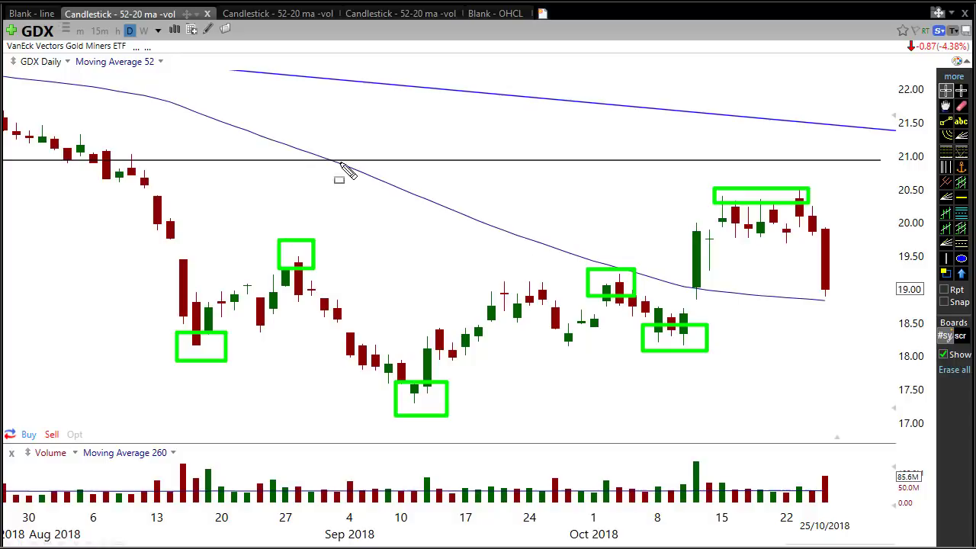
Draw black lines along the moving average and recent rally, plus arrows near the September candles.
mouse_move(382, 185)
mouse_down()
mouse_move(733, 306)
mouse_move(856, 310)
mouse_up()
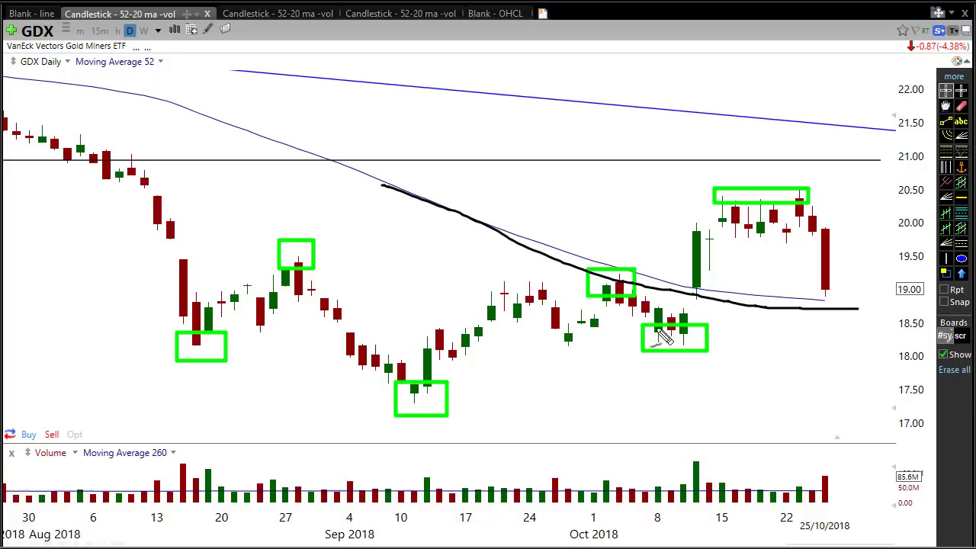
drag(652, 353, 776, 198)
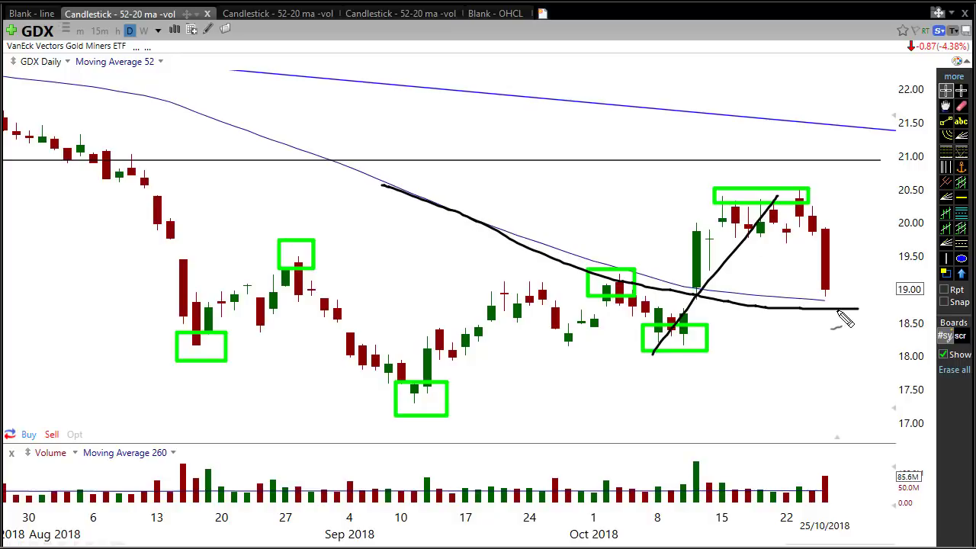
mouse_move(359, 301)
mouse_down()
mouse_move(429, 223)
mouse_move(411, 251)
mouse_up()
mouse_move(292, 341)
mouse_down()
mouse_move(358, 329)
mouse_move(395, 362)
mouse_up()
Erase the markings and collapse the daily pane so the GDX weekly chart with 52/20 averages fills the screen.
key(Escape)
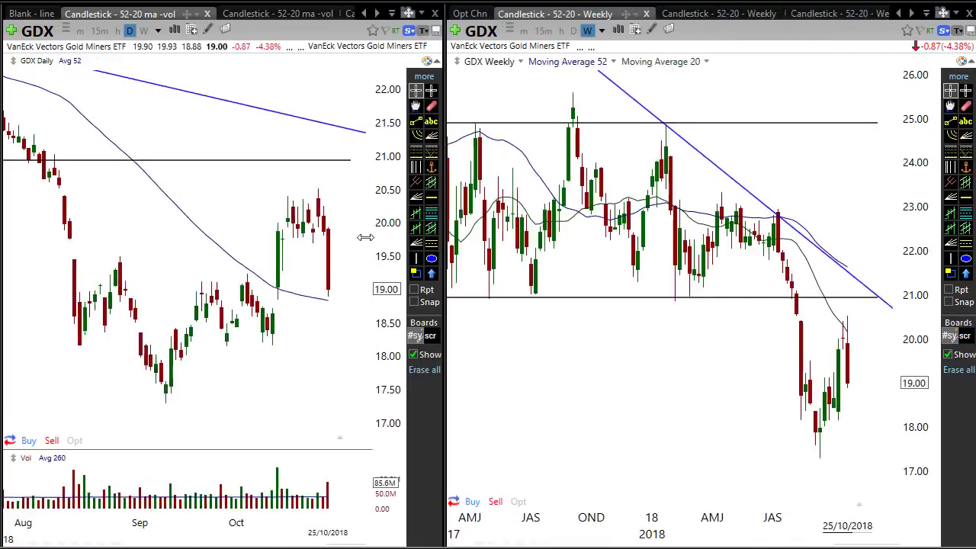
drag(366, 238, 10, 239)
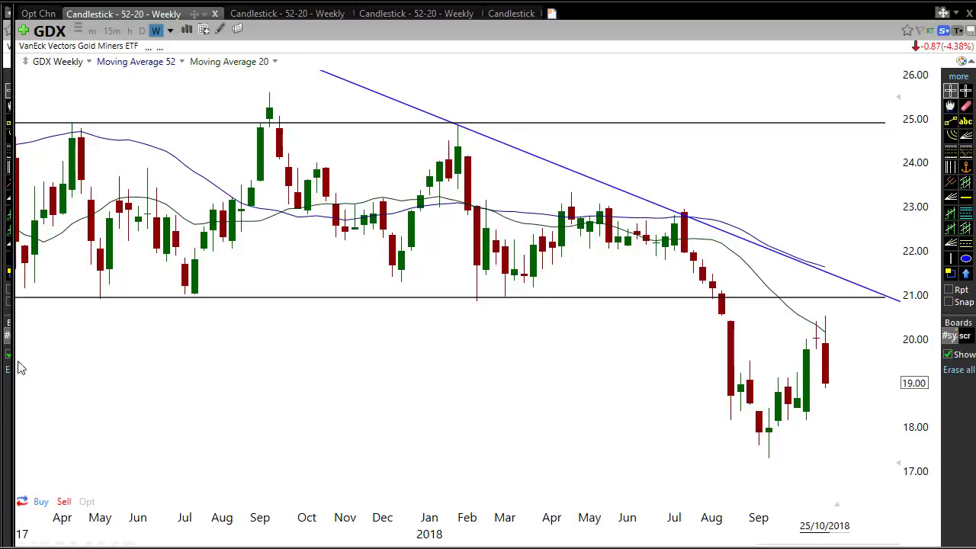
Split the screen between GDX daily and weekly charts, hiding the drawing toolbars and nudging the divider right.
drag(15, 365, 492, 116)
click(472, 61)
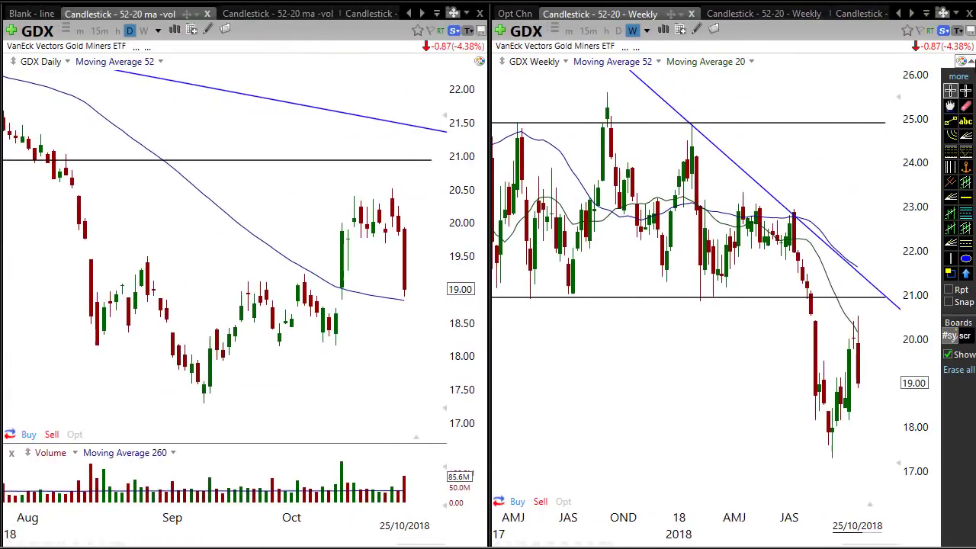
drag(489, 364, 507, 365)
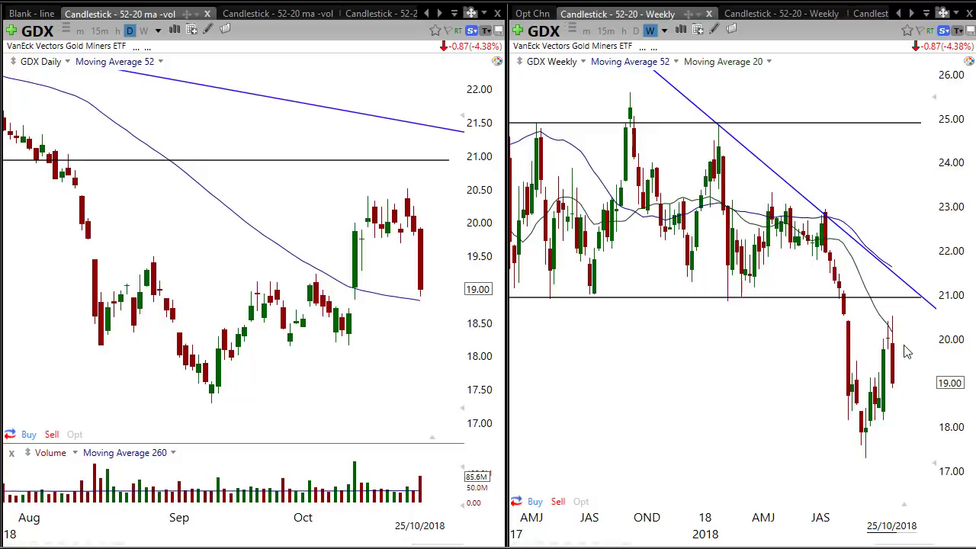
Switch to the longer-range GDX weekly chart, widen it, and inspect a December 2015 bar.
click(786, 14)
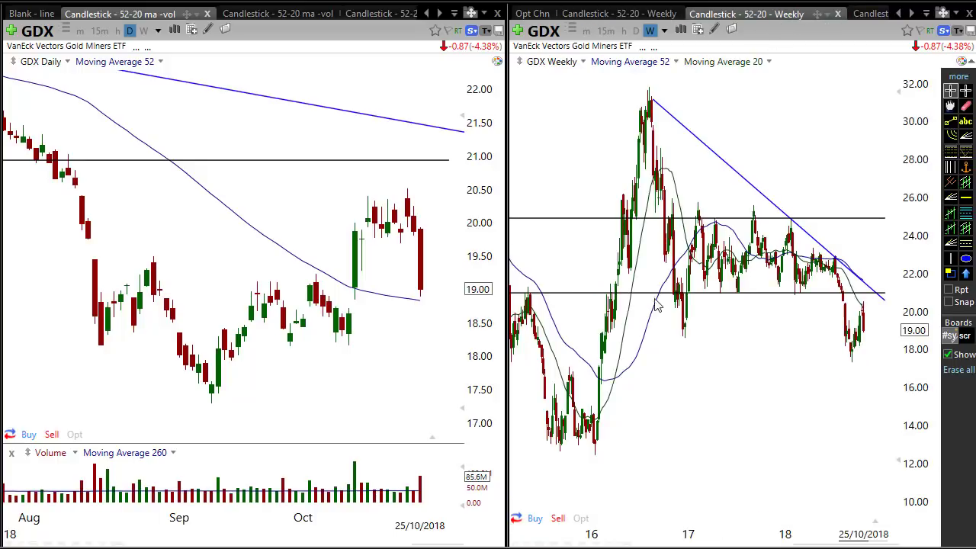
drag(505, 345, 152, 345)
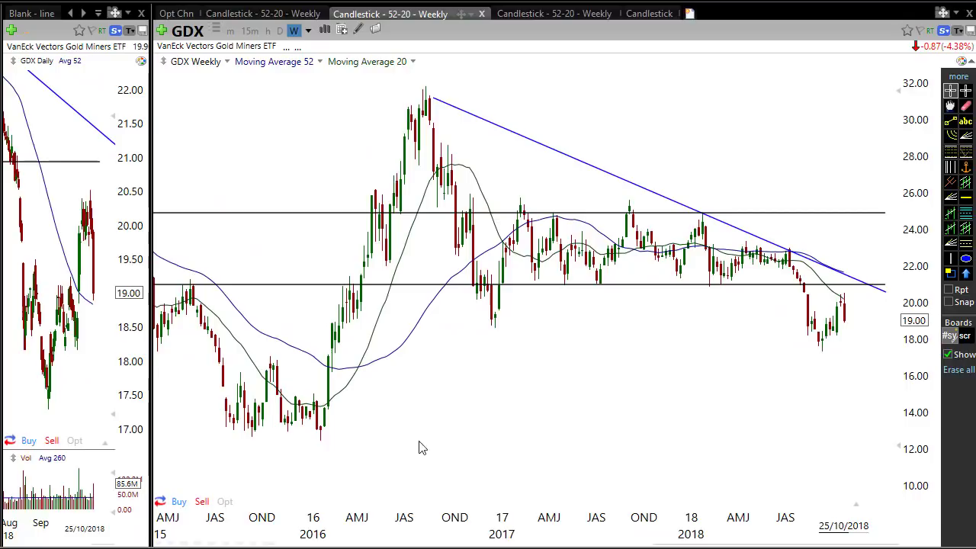
click(295, 426)
Widen the daily chart, step to GDXJ, and hide the weekly pane so GDXJ daily fills the window.
drag(145, 383, 865, 381)
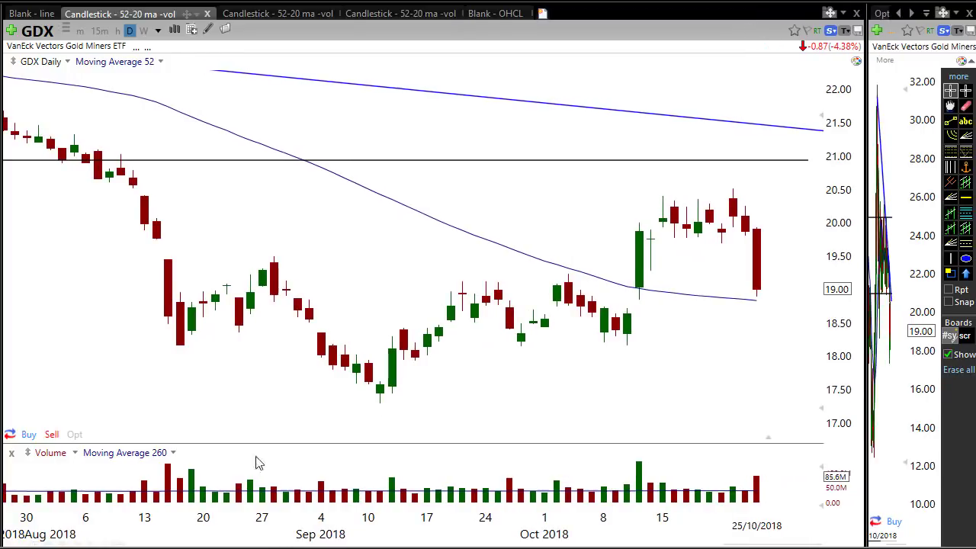
key(space)
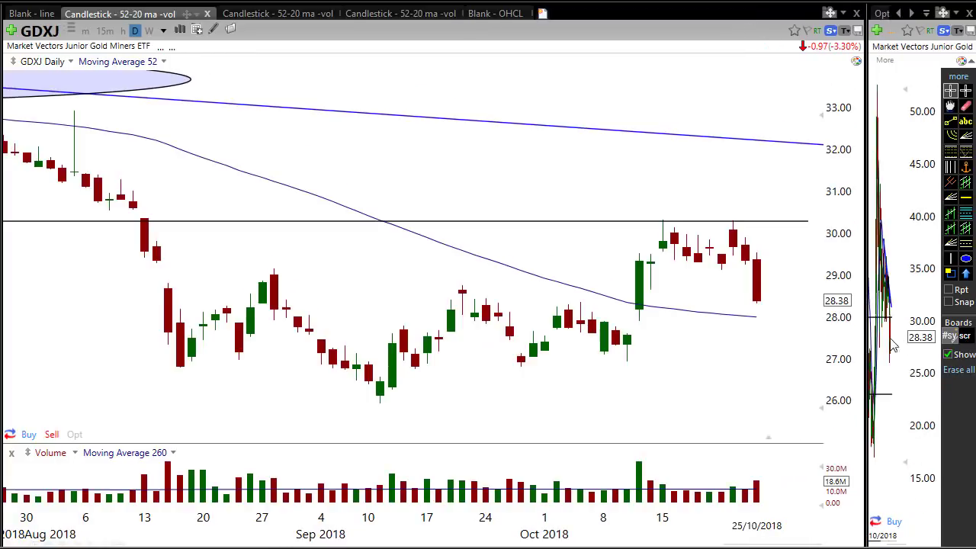
drag(863, 339, 972, 339)
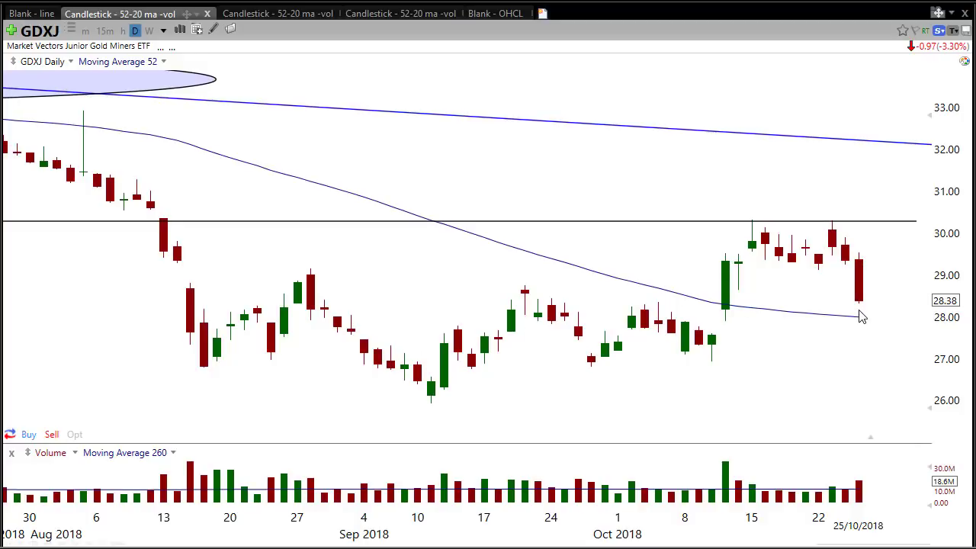
Reveal the weekly pane and pick the first 'Candlestick - 52-20 - Weekly' tab with the GDXJ trendline and ellipse.
drag(967, 300, 15, 304)
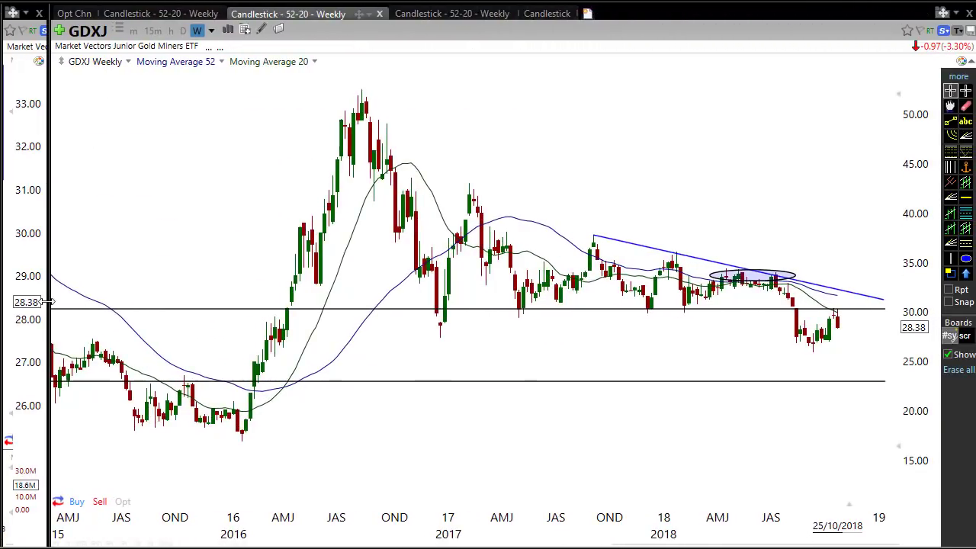
click(176, 14)
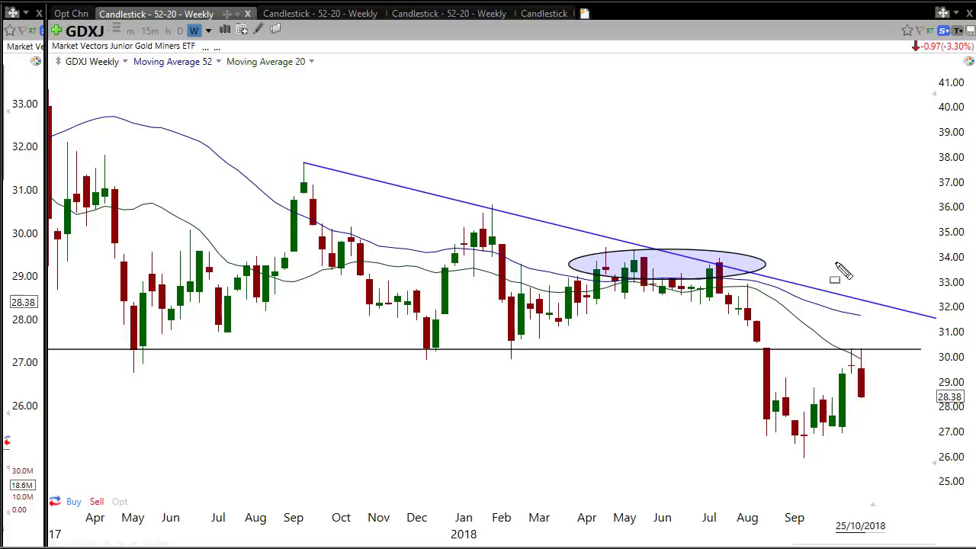
drag(602, 254, 675, 253)
drag(478, 340, 557, 342)
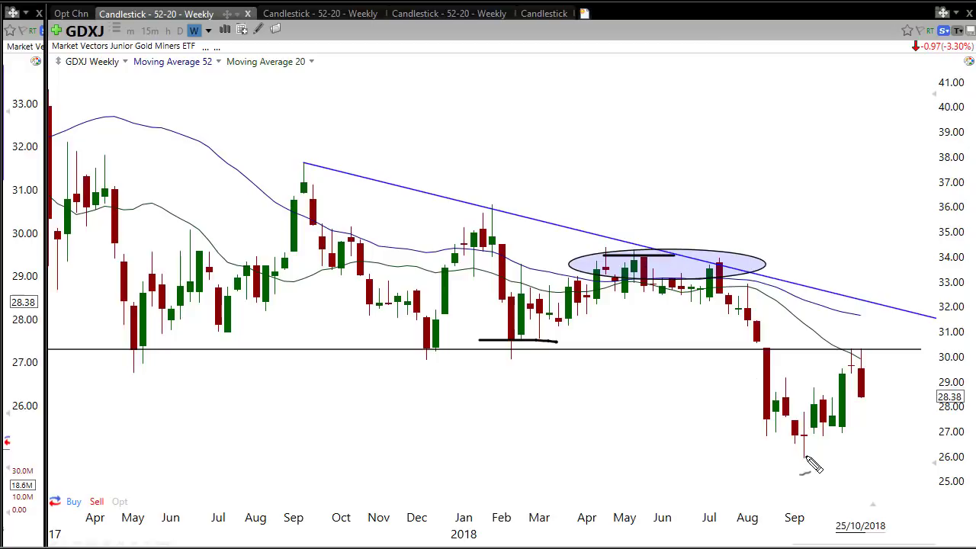
drag(756, 446, 854, 446)
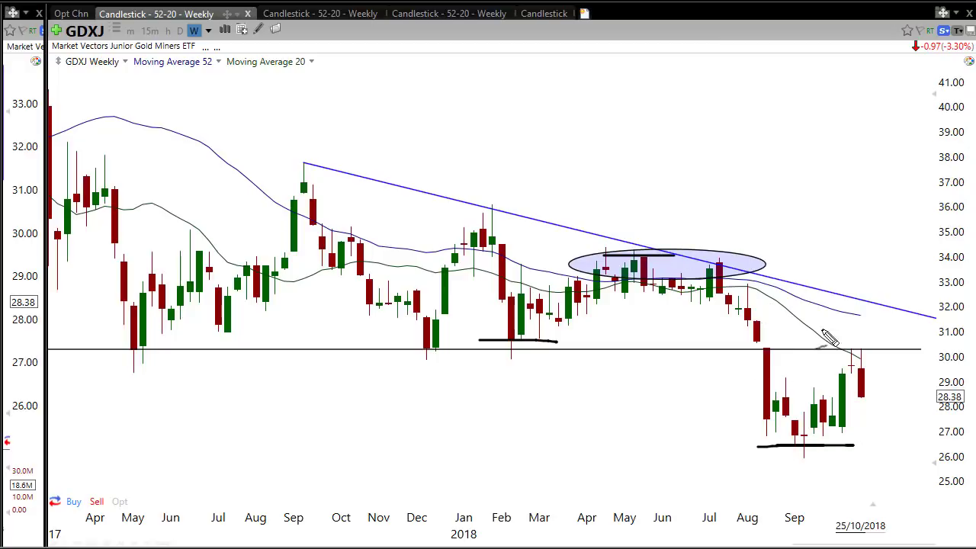
drag(836, 361, 834, 365)
drag(765, 296, 871, 371)
drag(787, 294, 881, 328)
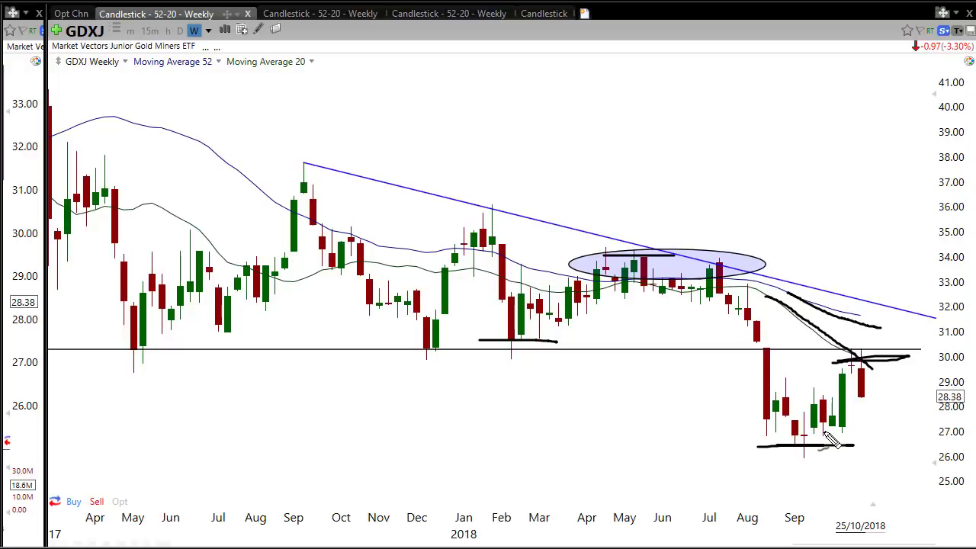
key(Escape)
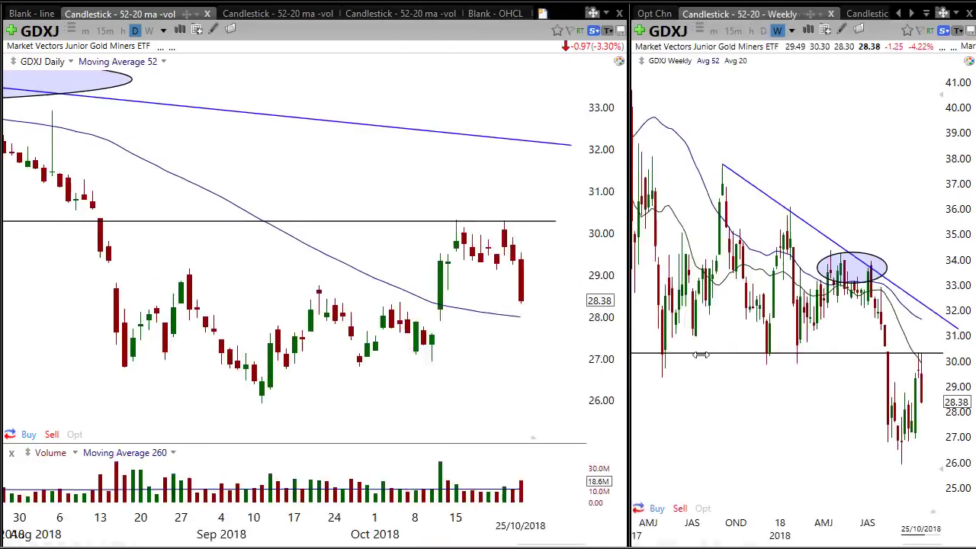
Restore the GDXJ daily/weekly split and widen the weekly pane to nearly half the screen.
drag(632, 355, 669, 389)
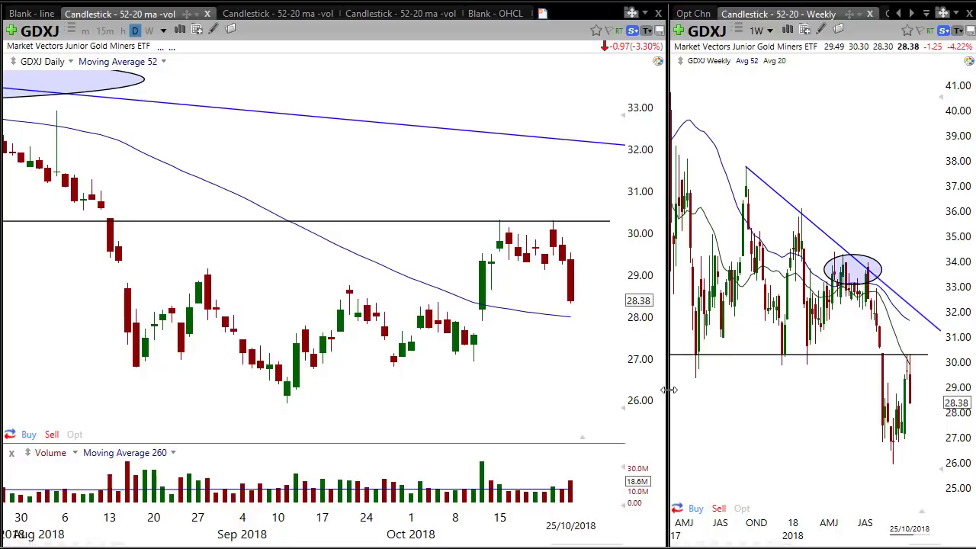
drag(669, 390, 529, 401)
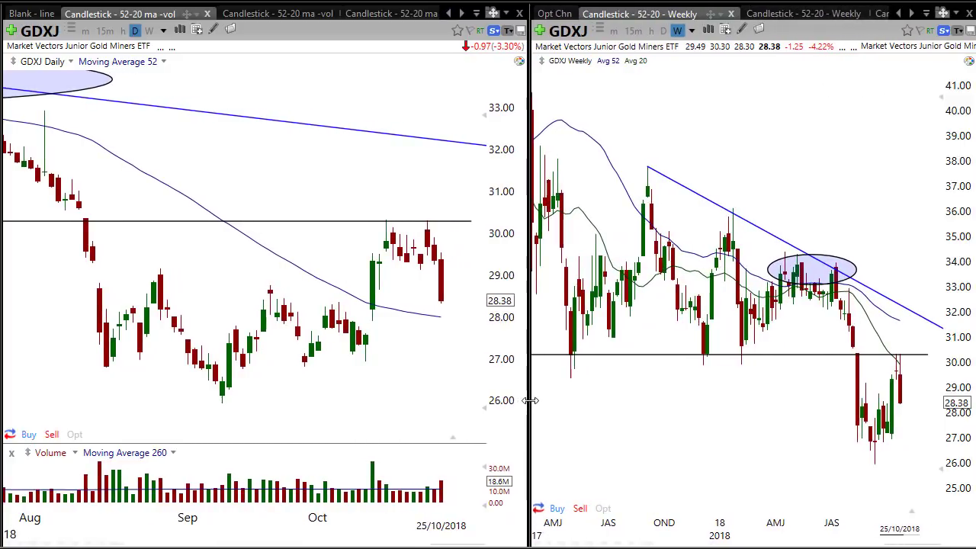